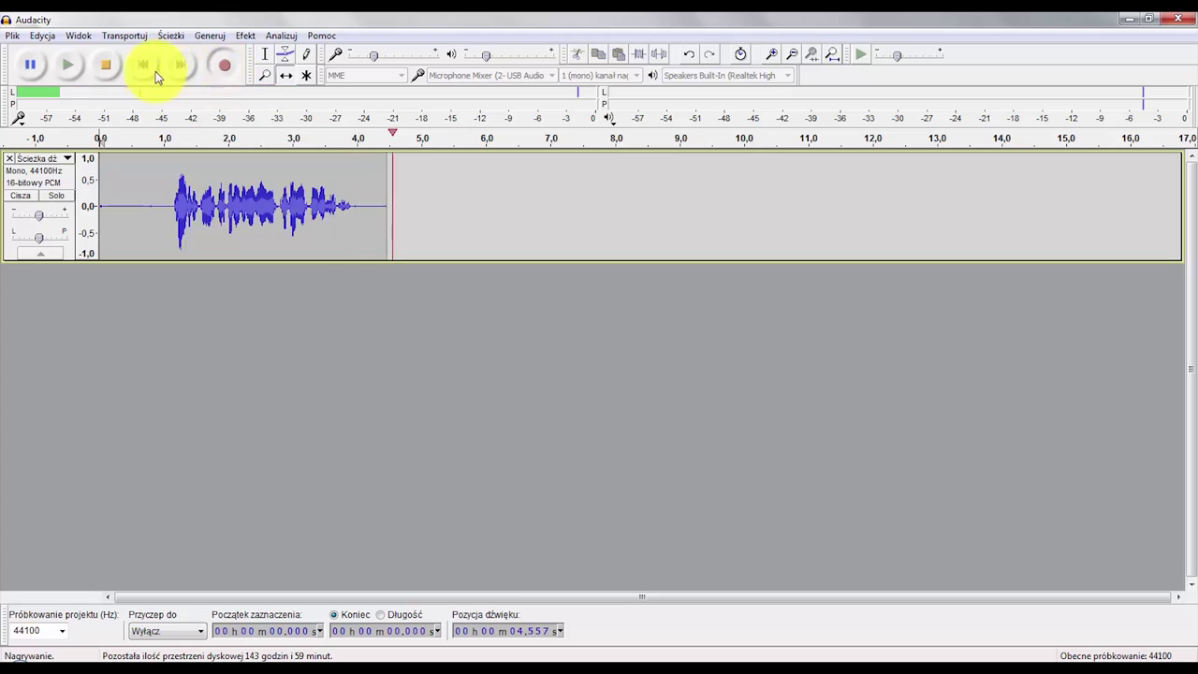
Step: Stop the voice recording and play it back from the start
click(106, 64)
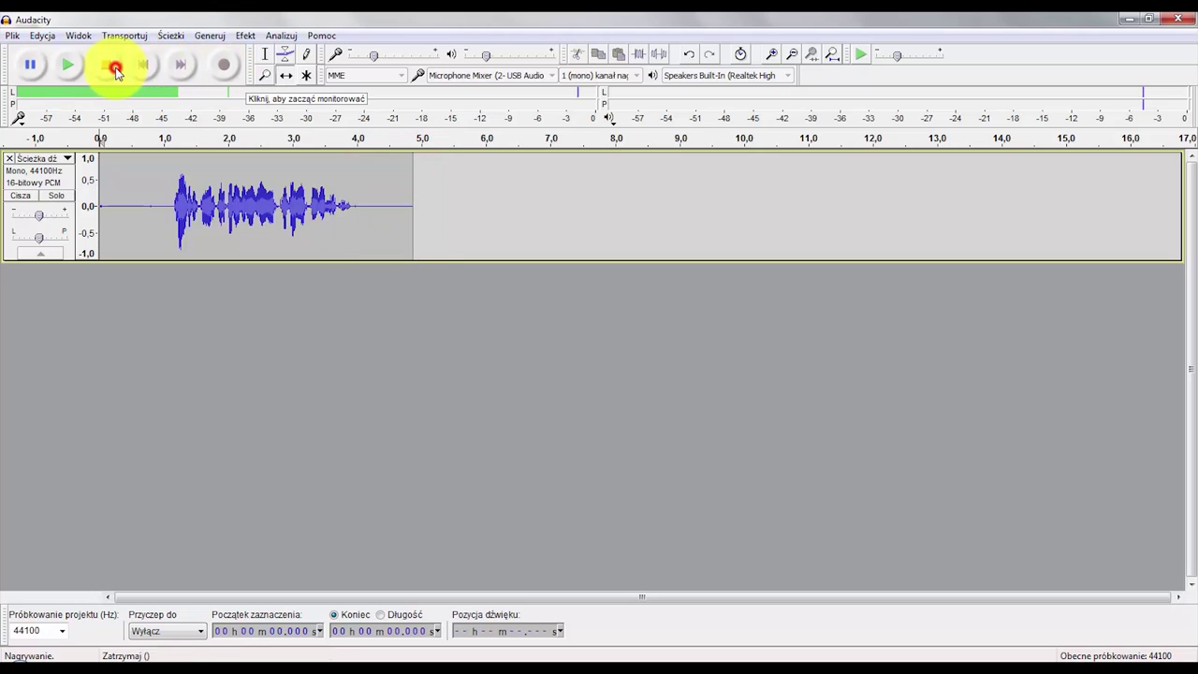
click(66, 65)
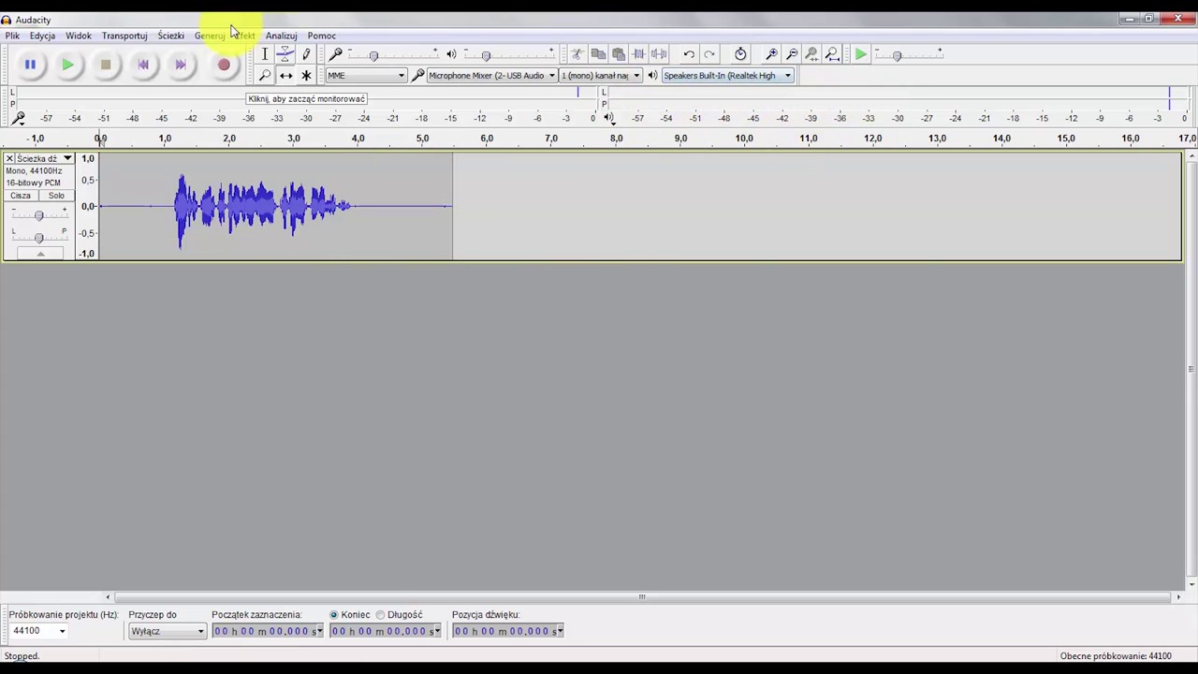
click(73, 64)
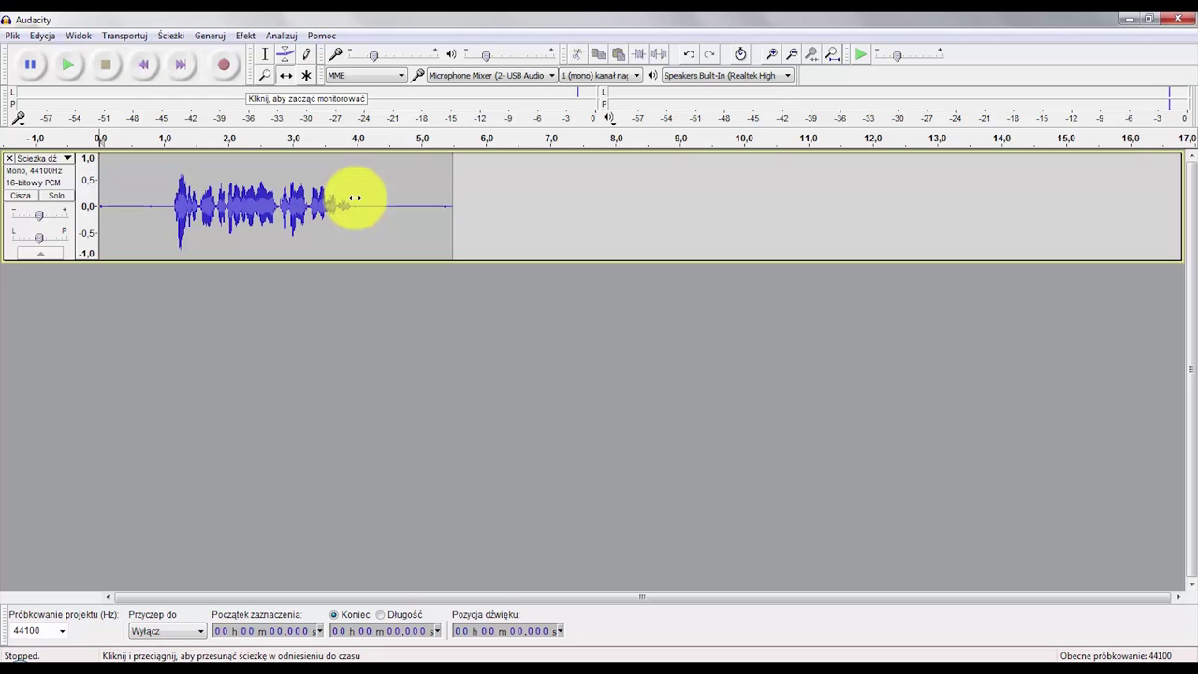
click(265, 54)
drag(365, 208, 442, 216)
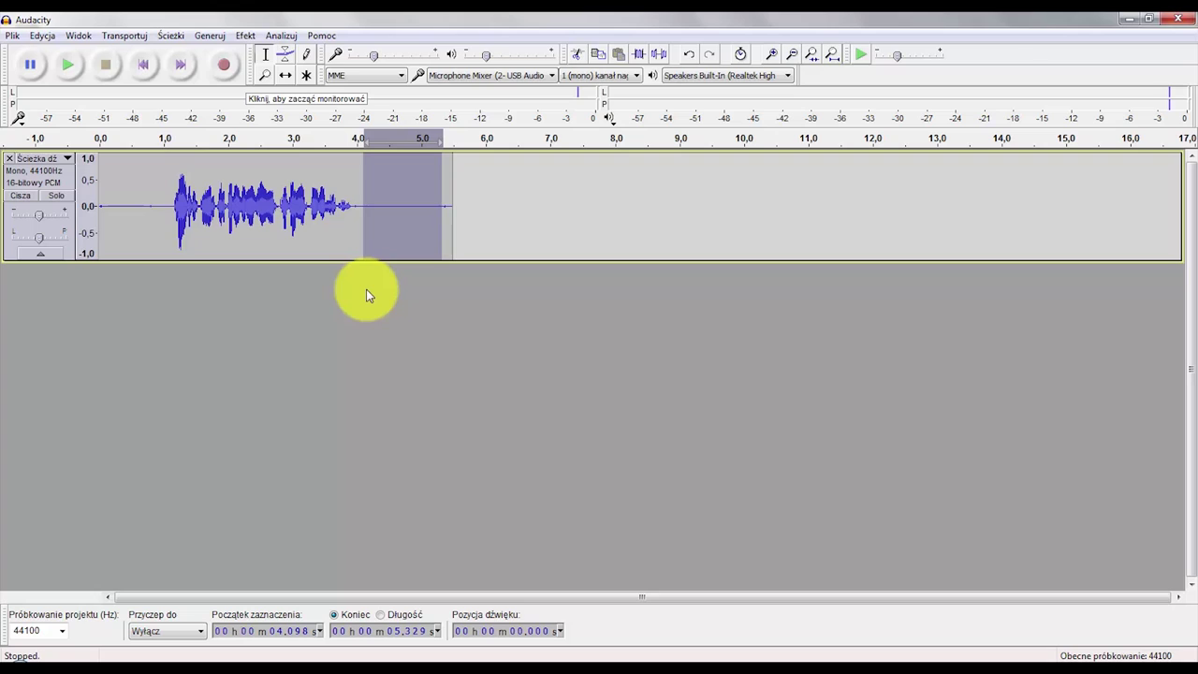
click(500, 218)
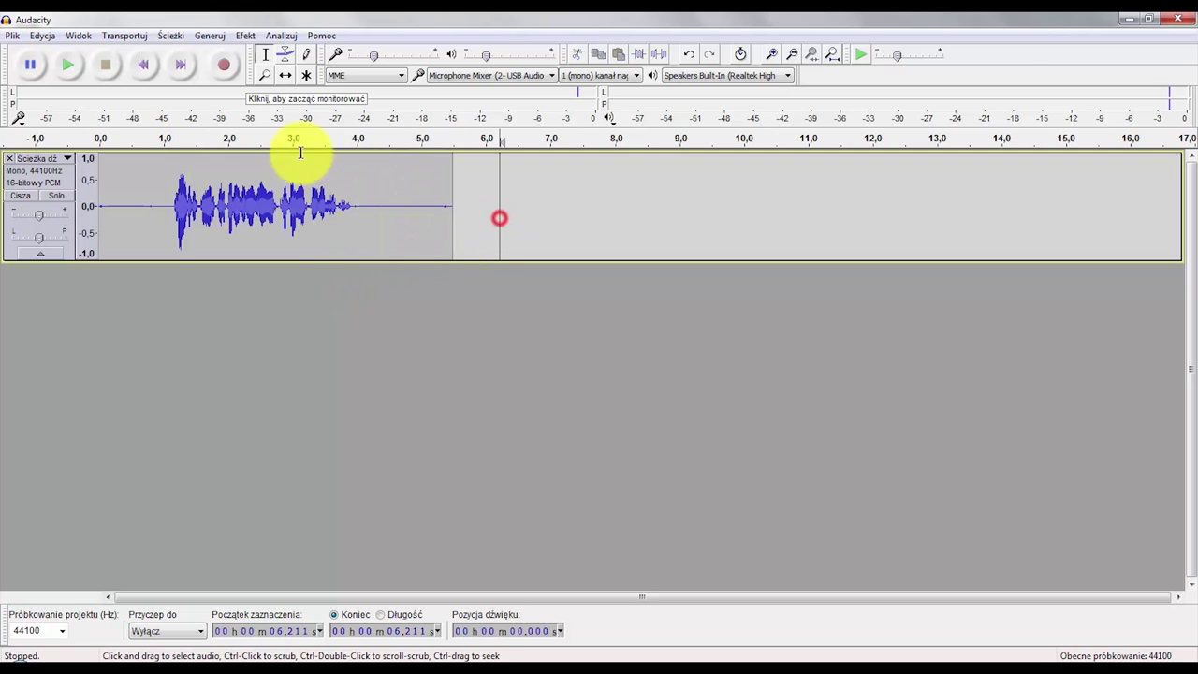
click(212, 36)
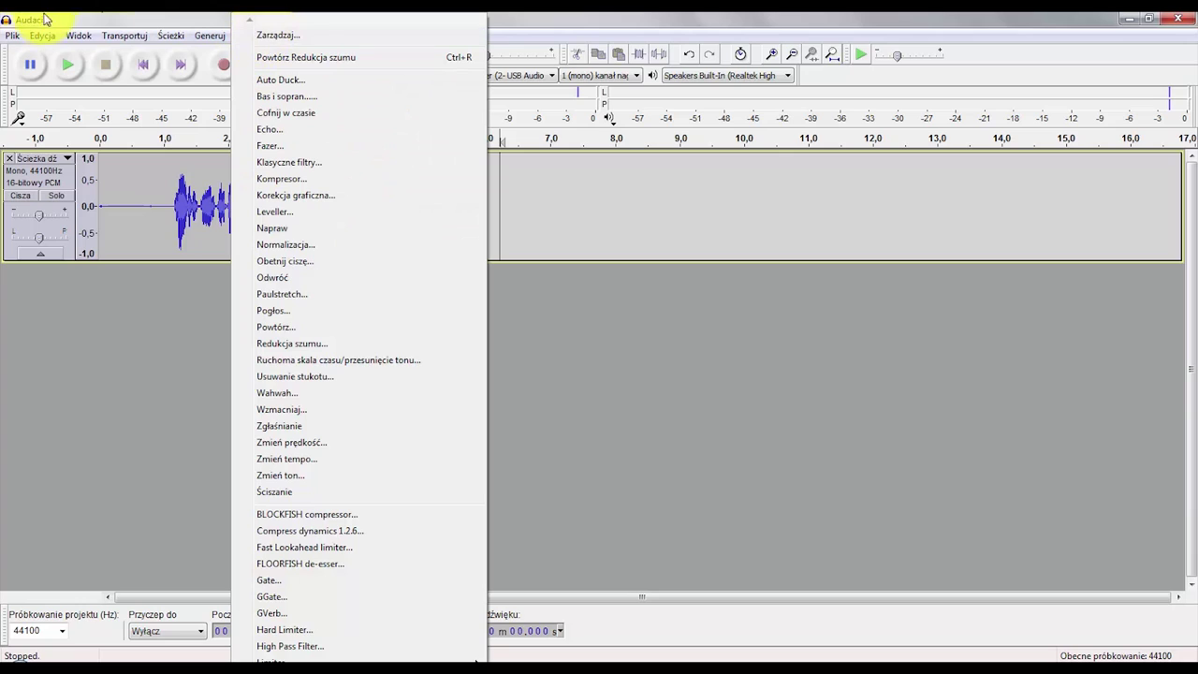
click(122, 14)
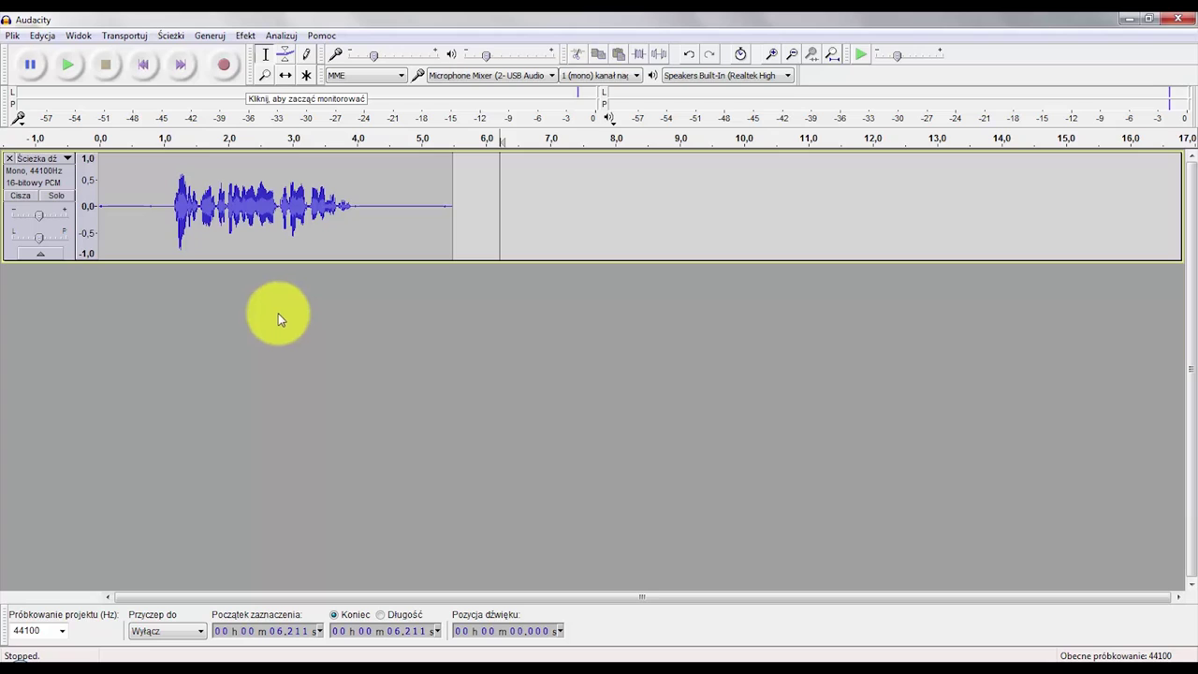
Step: Mute the voice track and record about 7.5 seconds of background noise on a second track
click(24, 197)
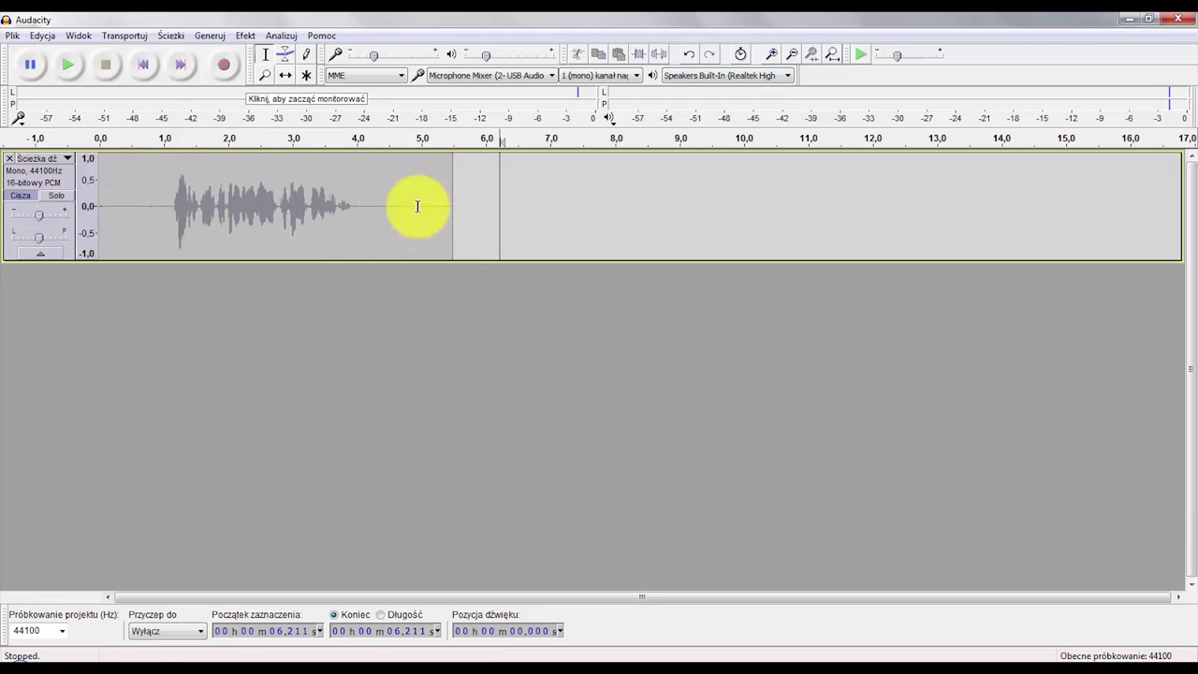
click(224, 66)
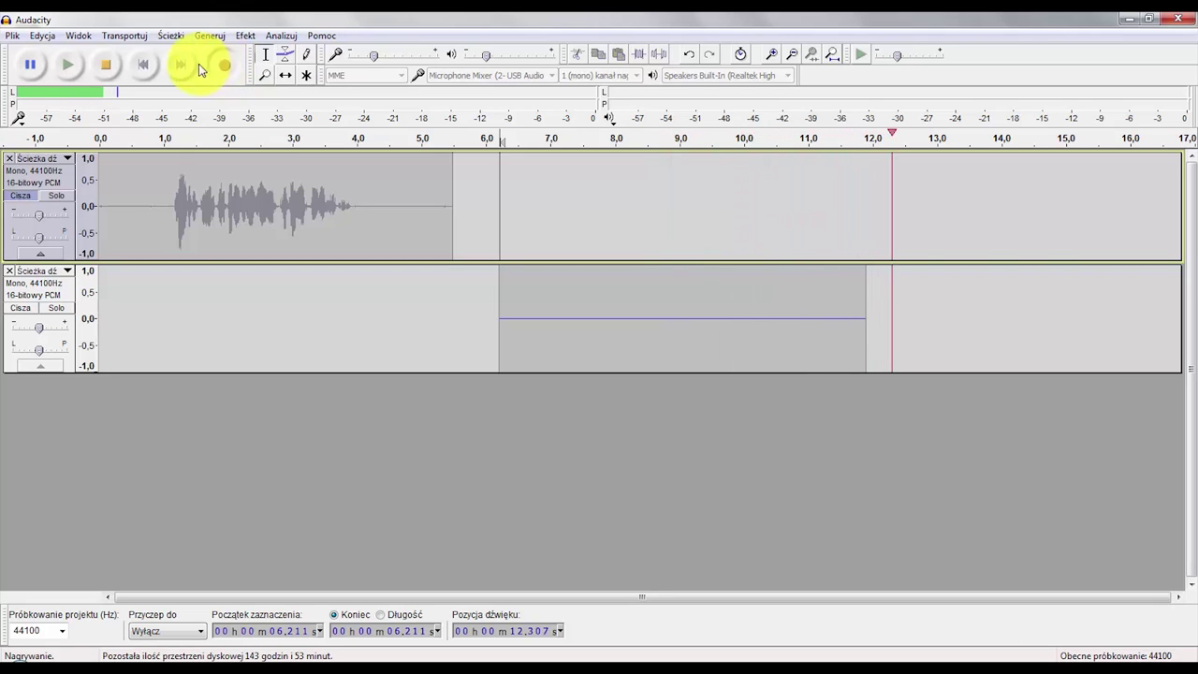
click(109, 62)
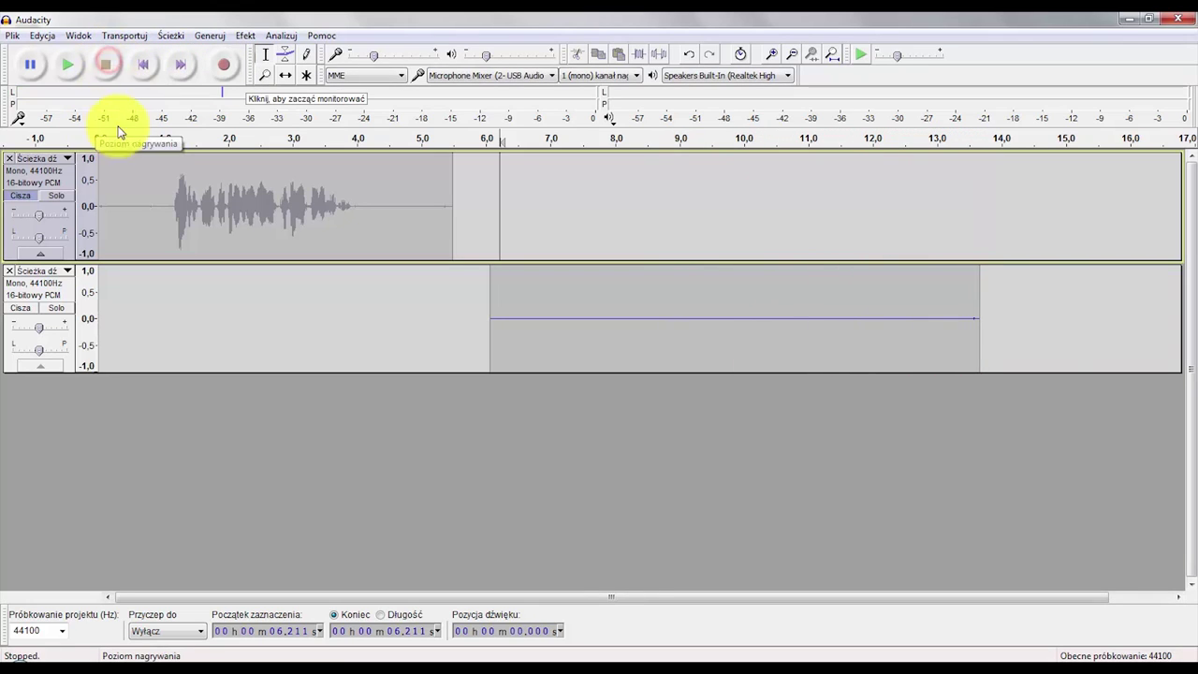
Step: Shift the background-noise clip so it starts at 0 s and play it from the beginning
click(285, 75)
drag(570, 297, 179, 318)
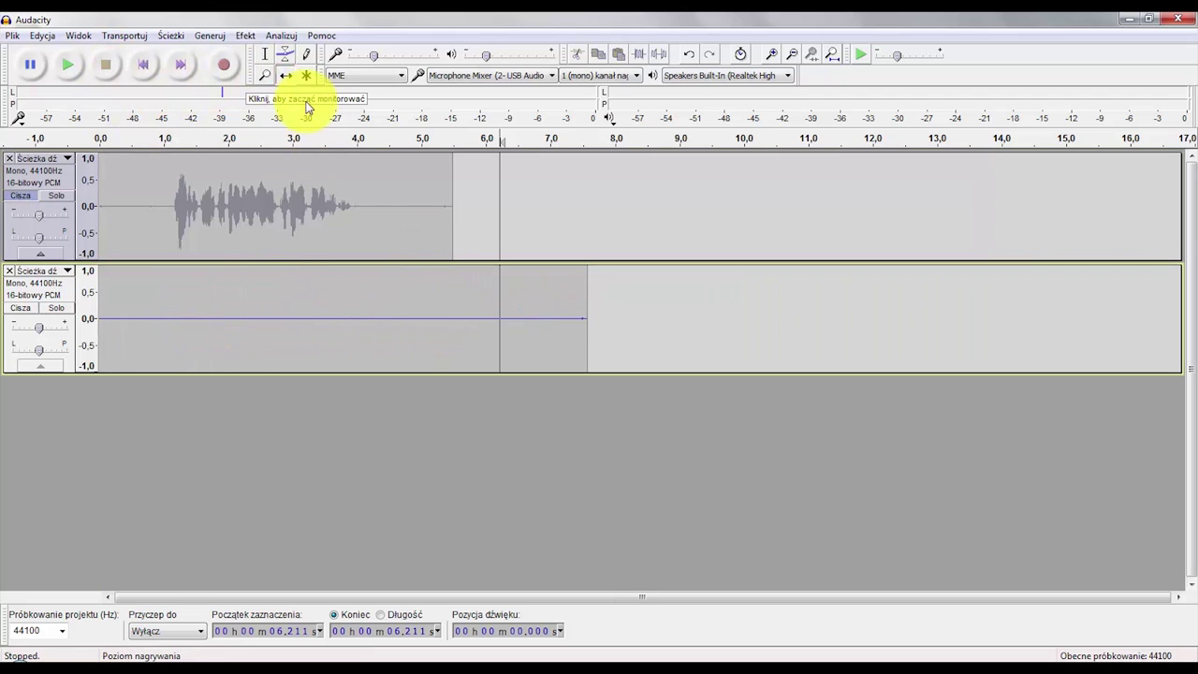
click(265, 54)
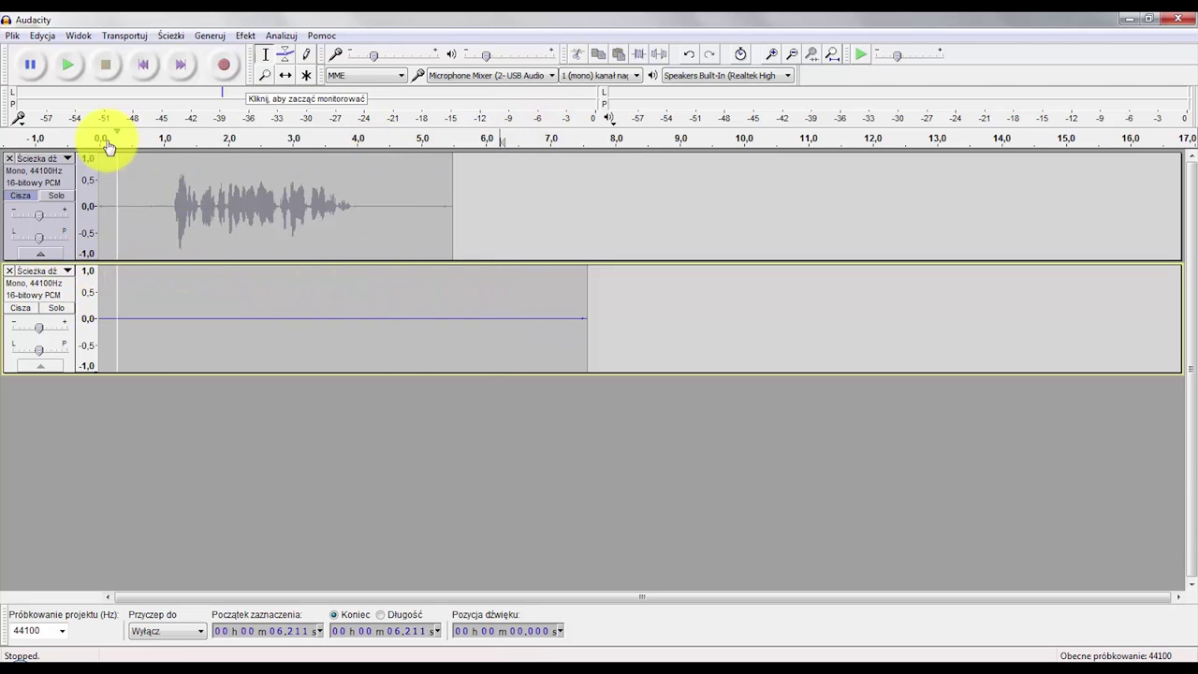
click(143, 64)
click(76, 68)
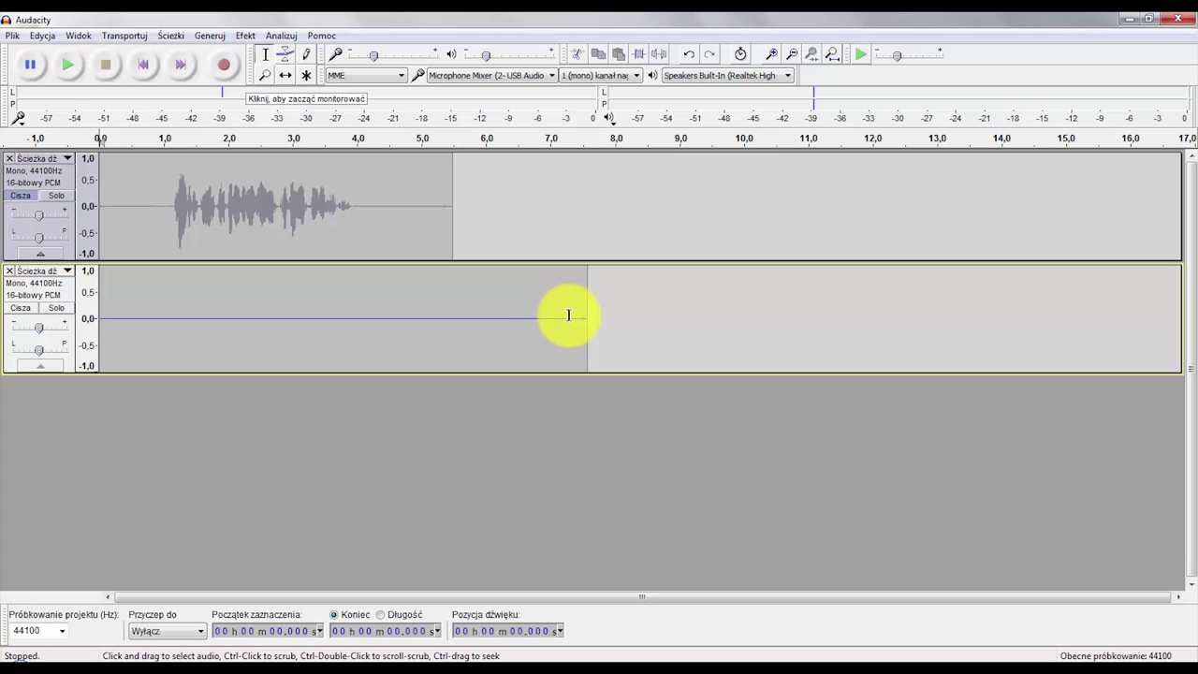
Step: Trim the noise clip's end after about 7.29 s and its first 0.2 s or so, and play back the result
drag(568, 314, 591, 314)
key(Delete)
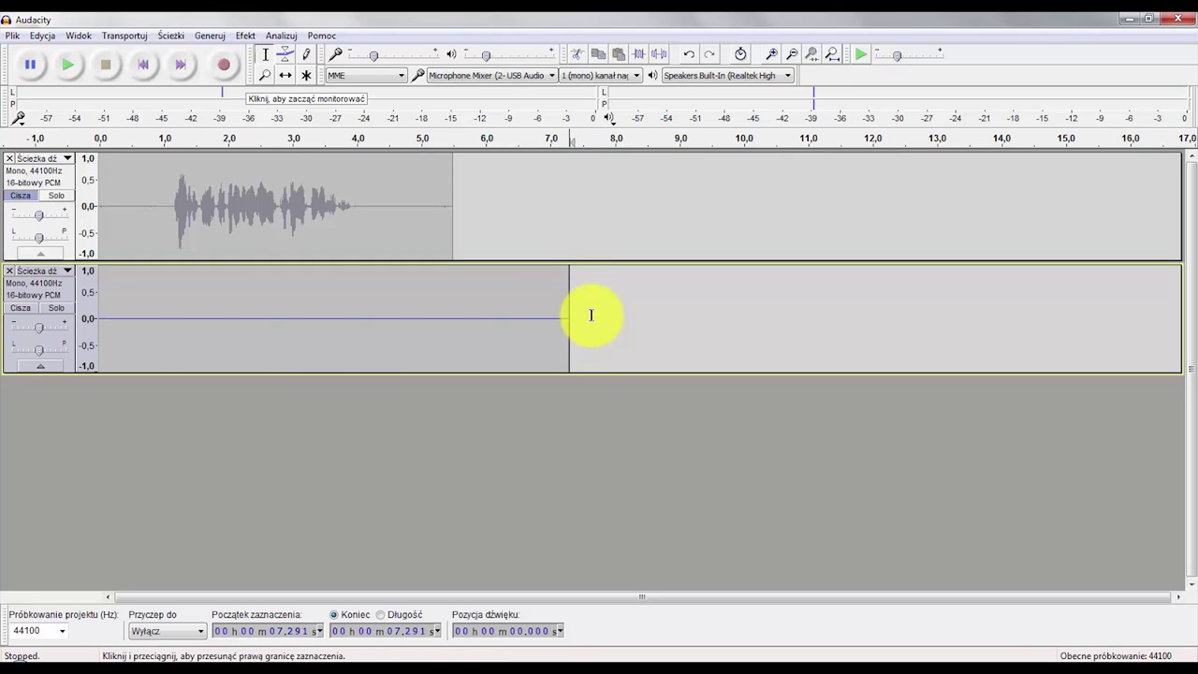
drag(114, 327, 91, 330)
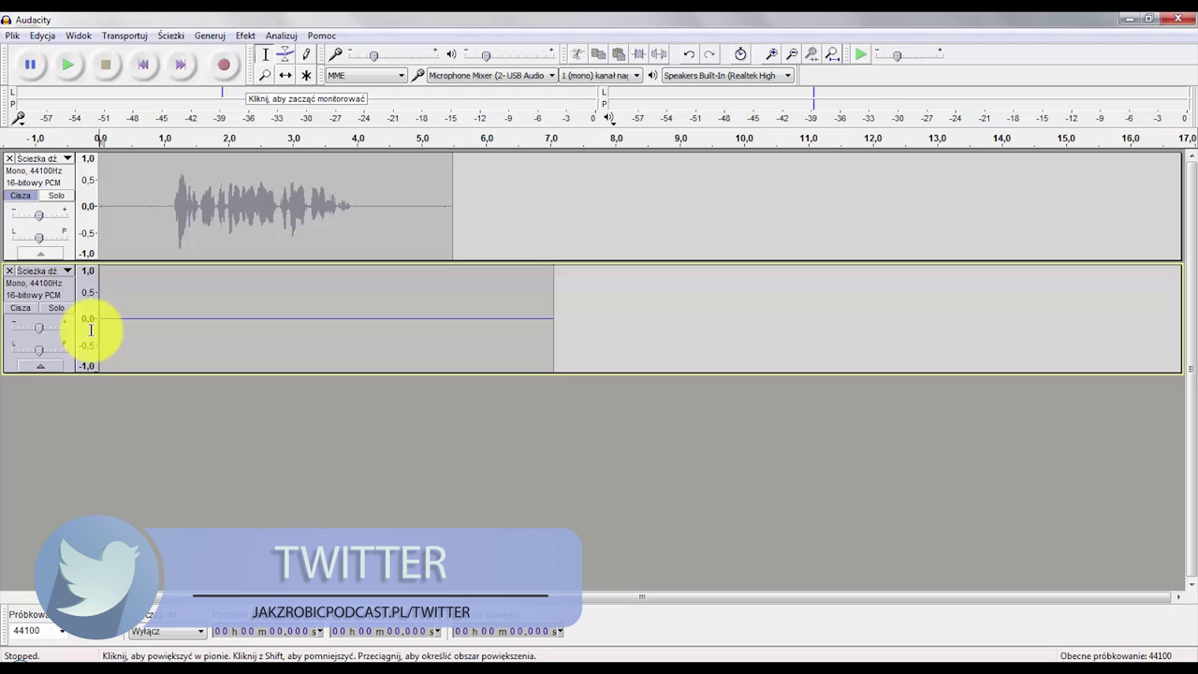
click(67, 67)
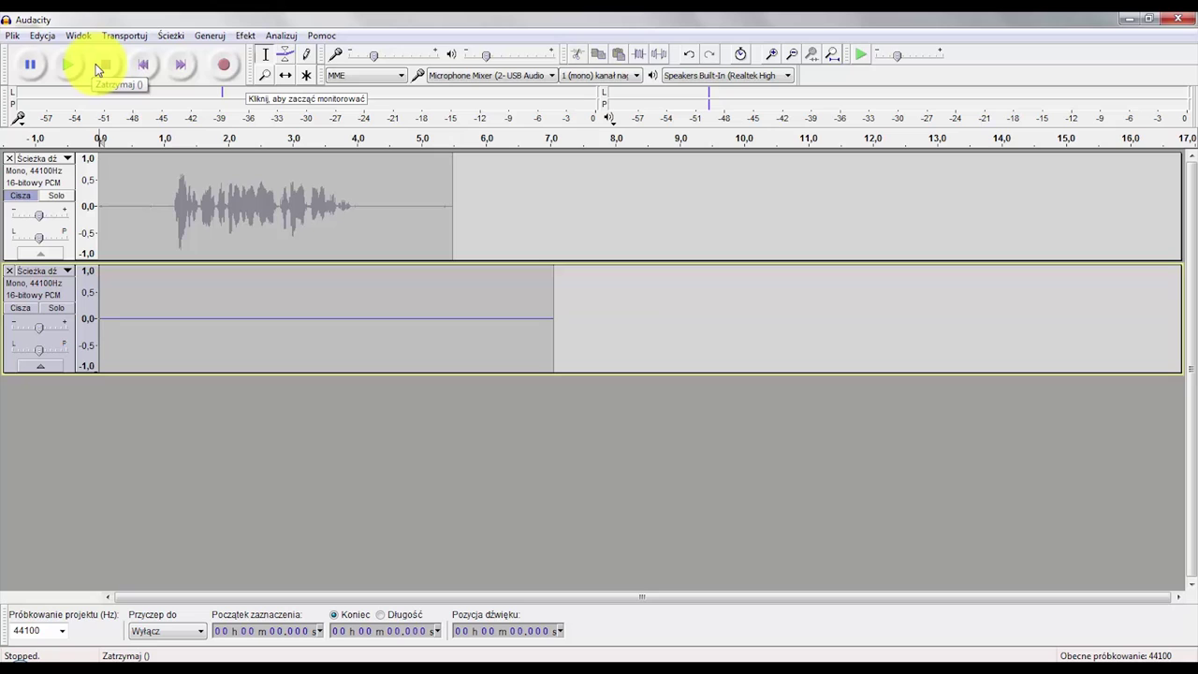
Step: Unmute the voice track and capture a noise profile from the entire background-noise track with Noise Reduction
click(12, 200)
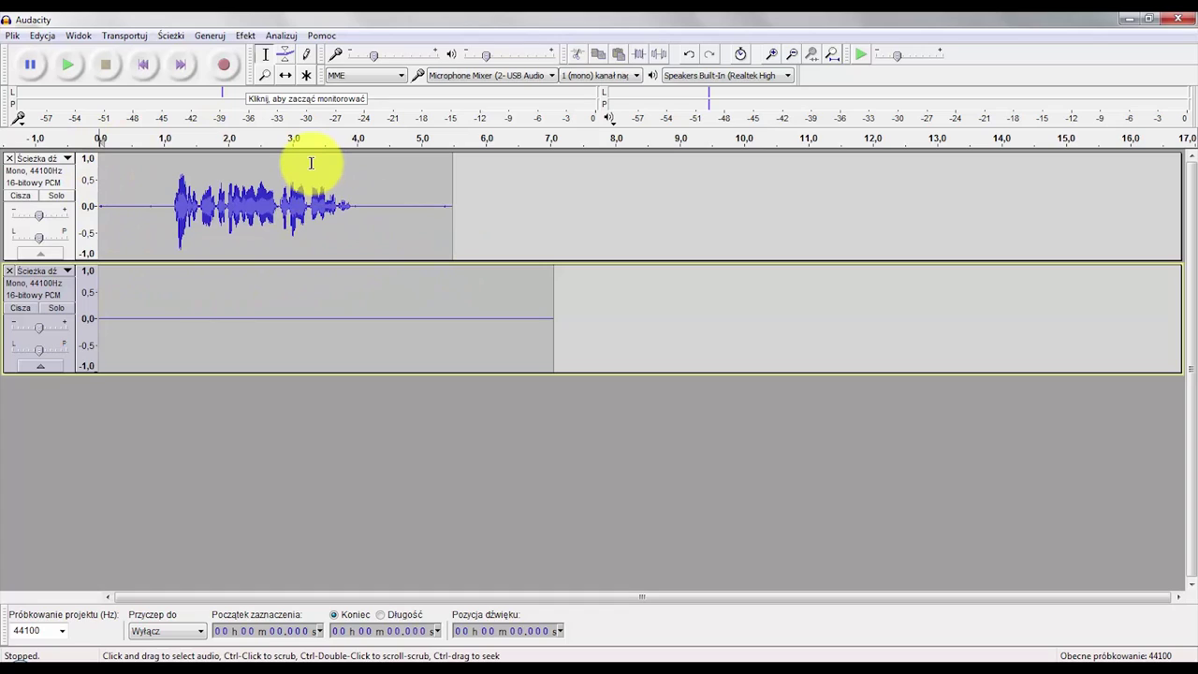
click(58, 292)
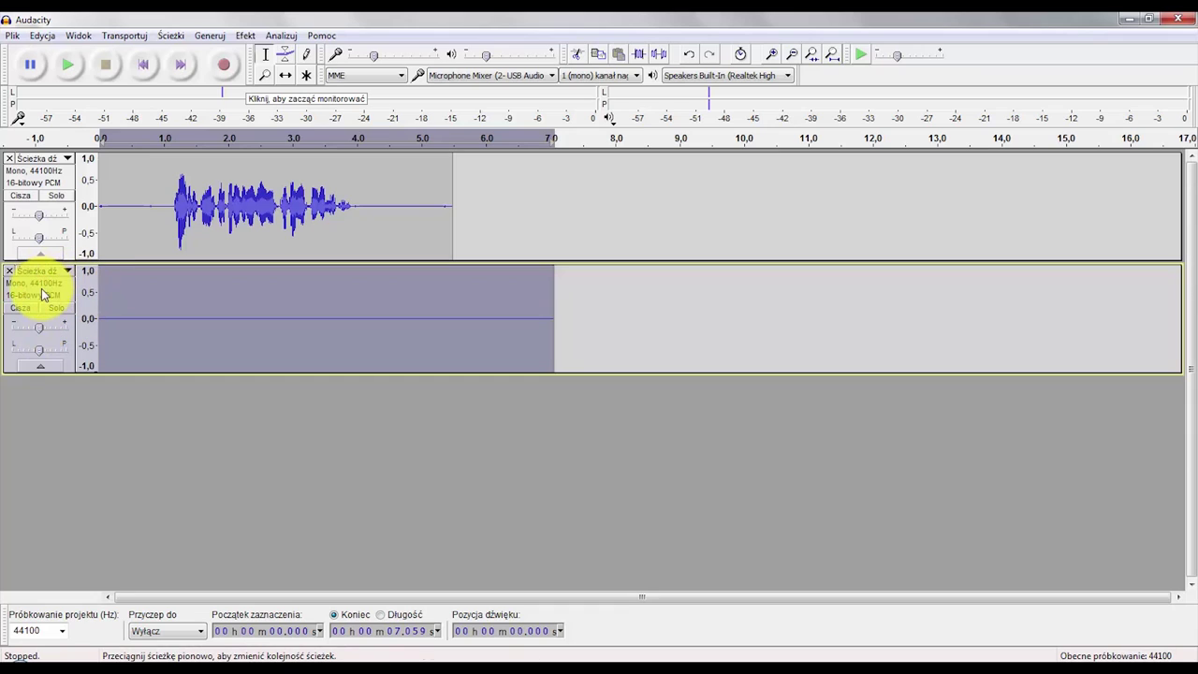
click(242, 36)
click(363, 353)
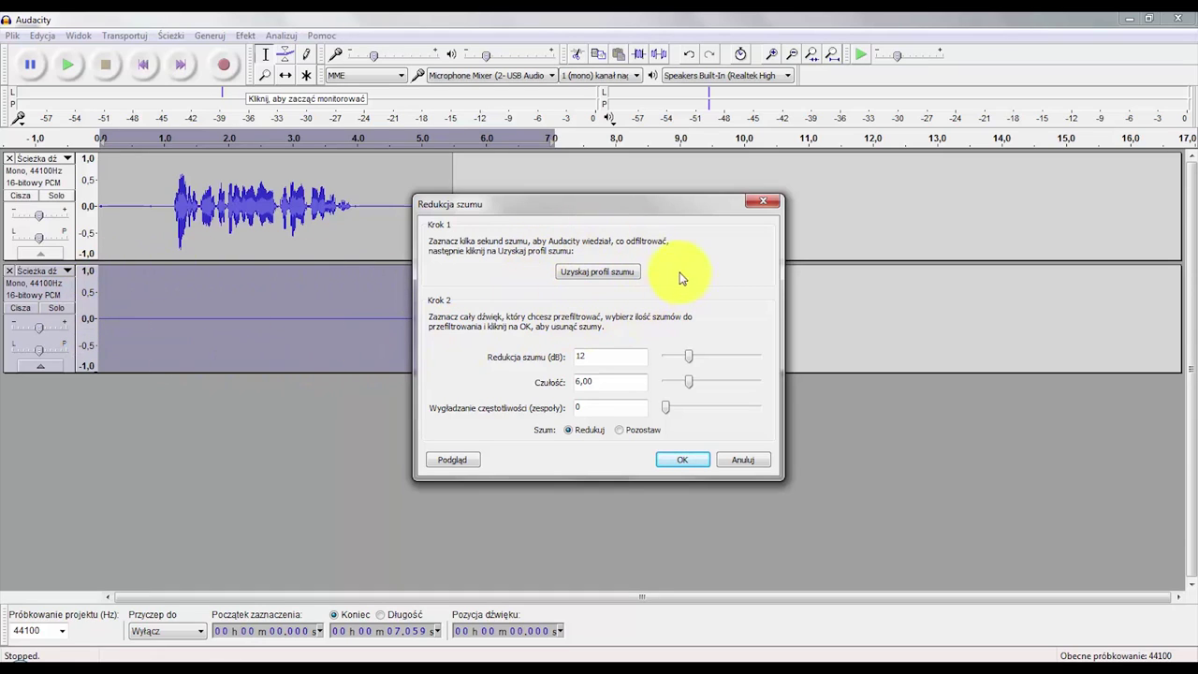
click(623, 272)
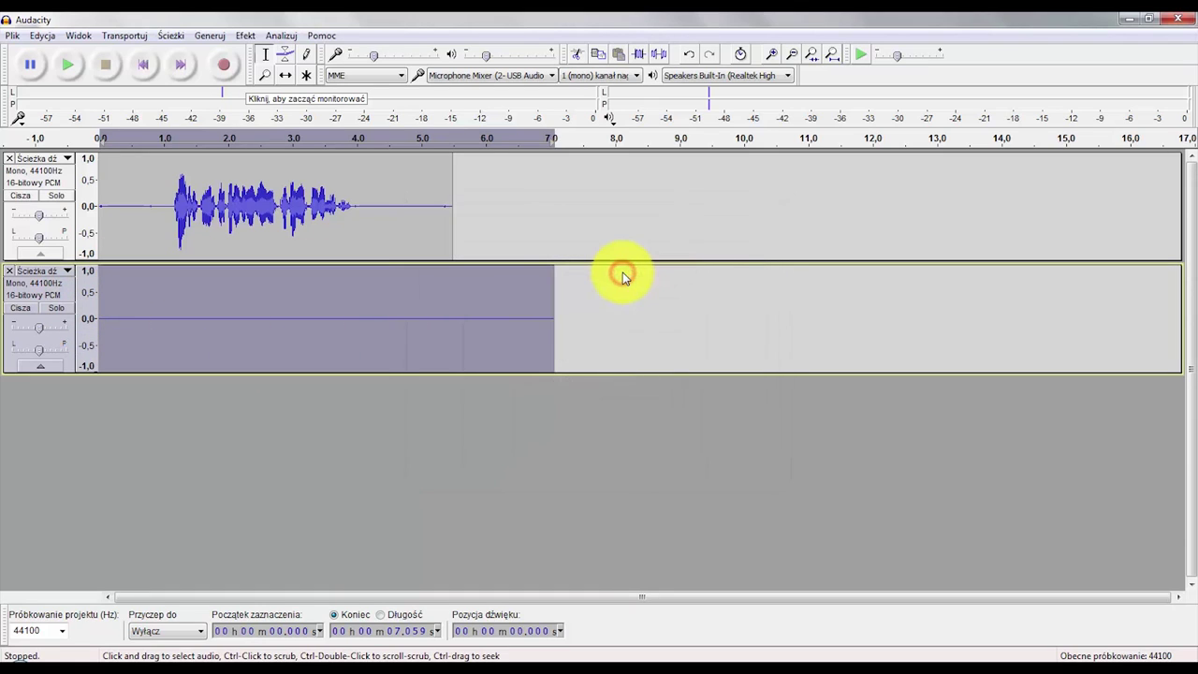
Step: Preview and apply Noise Reduction to the whole voice track with 12 dB reduction, sensitivity 6.00 and frequency smoothing 0
click(53, 178)
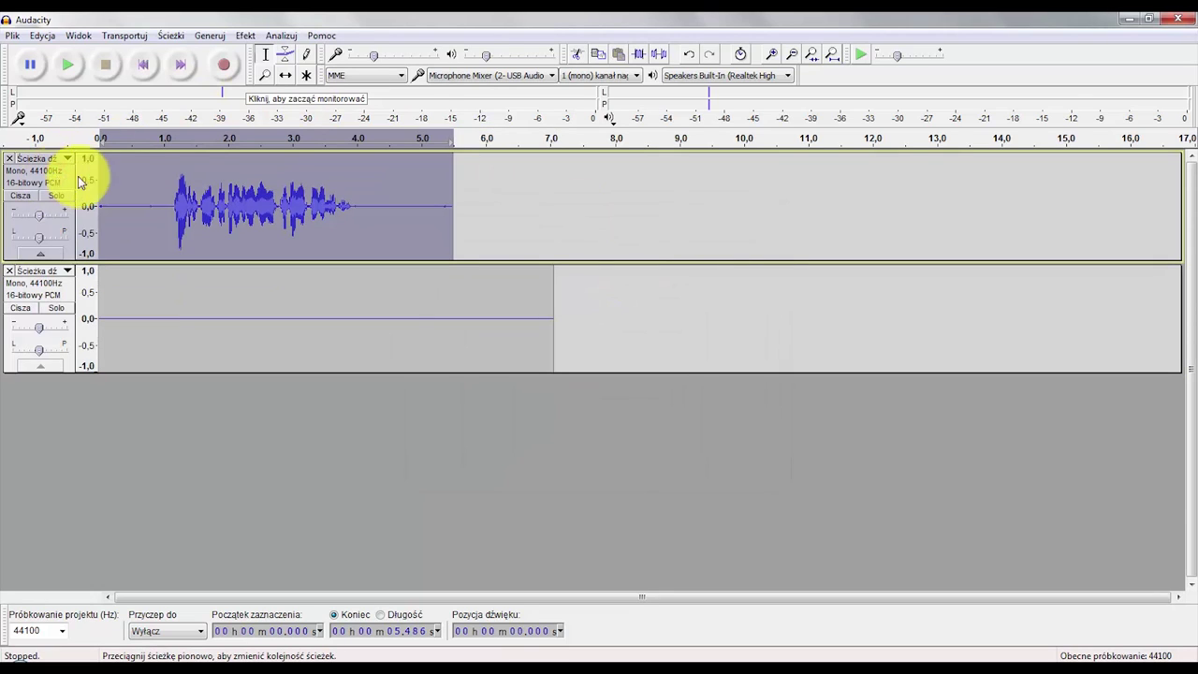
click(246, 37)
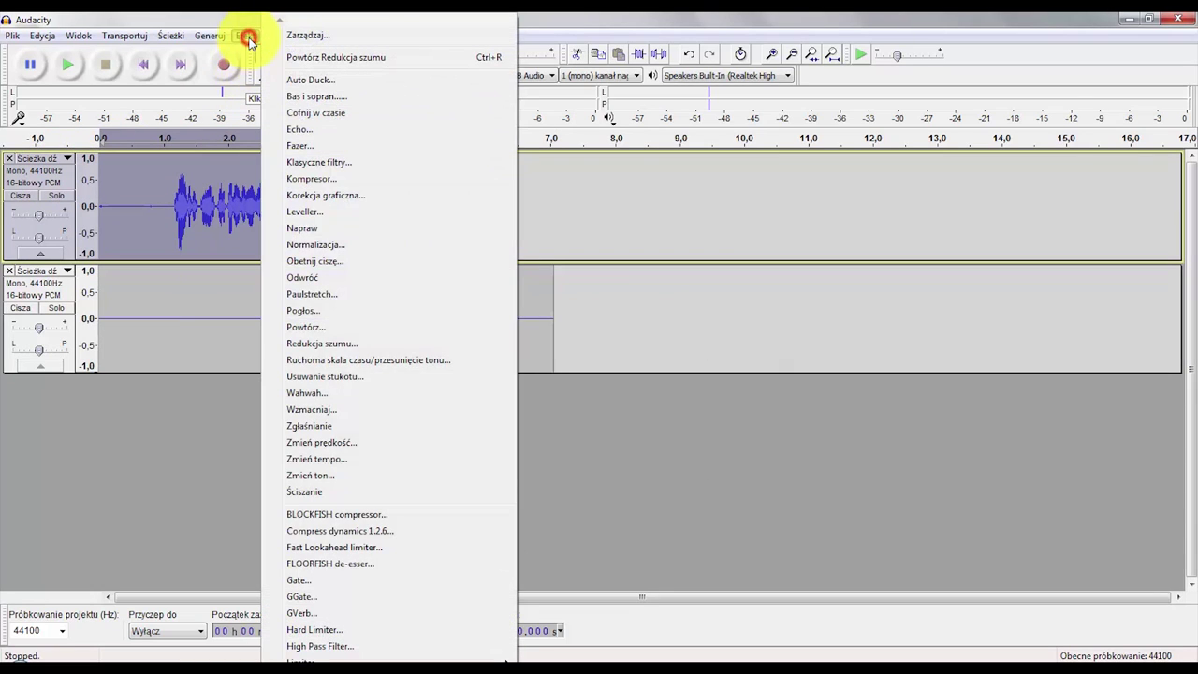
click(321, 343)
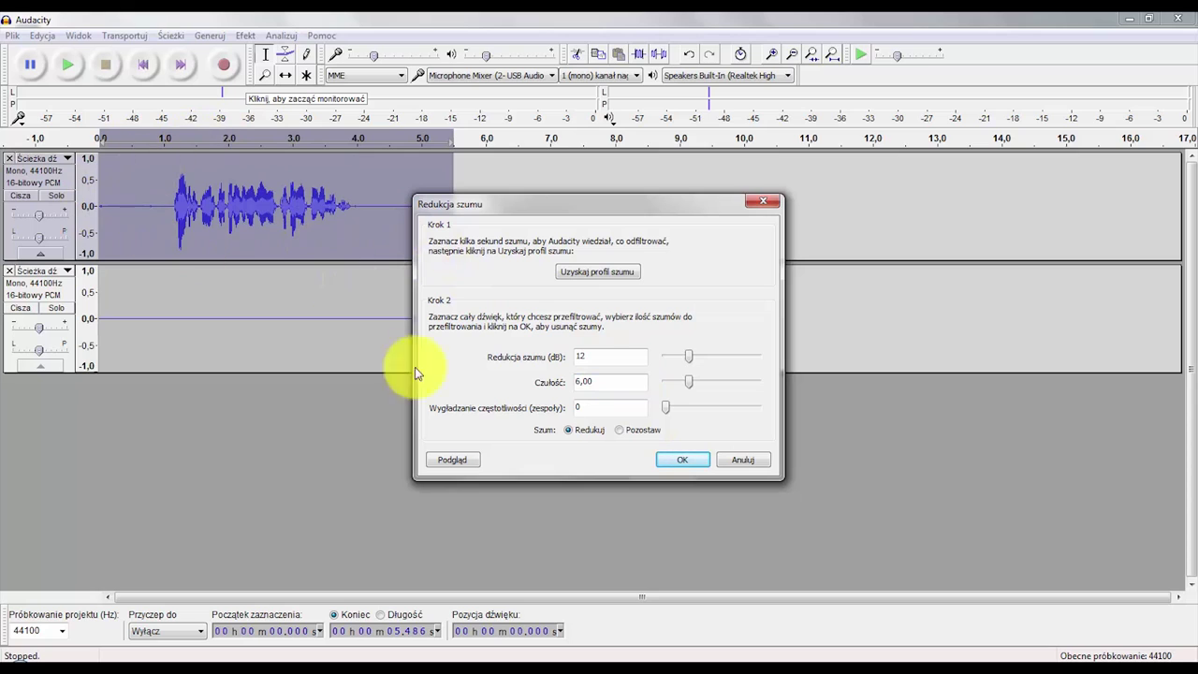
click(452, 459)
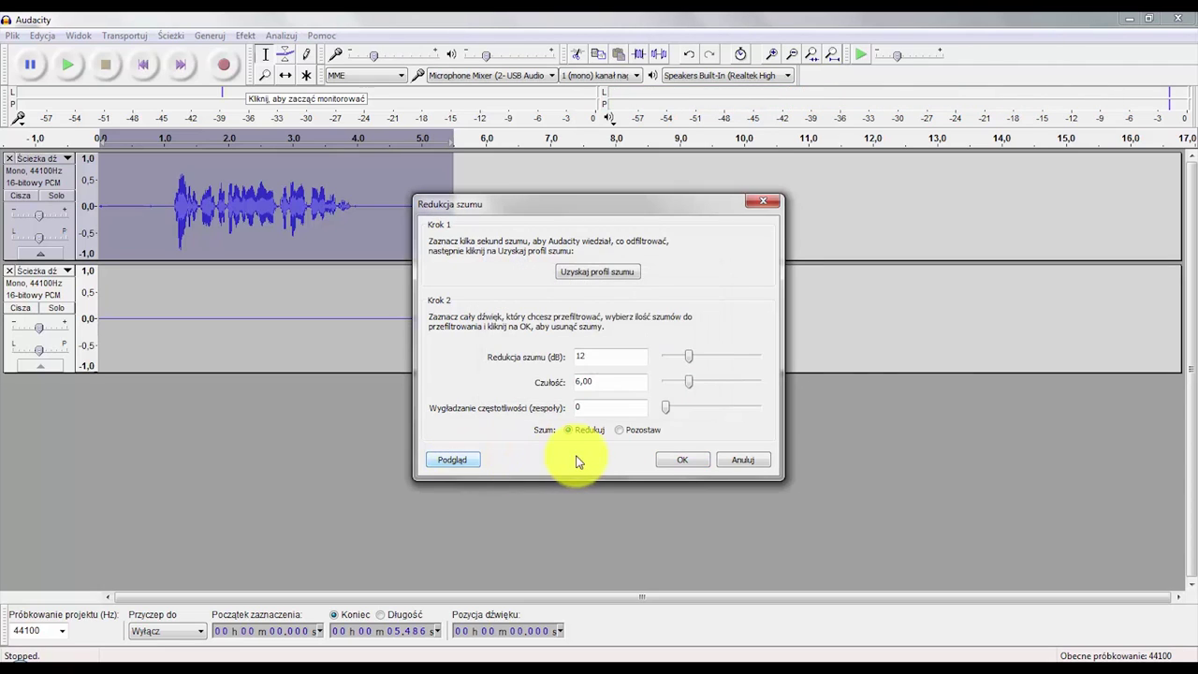
click(670, 456)
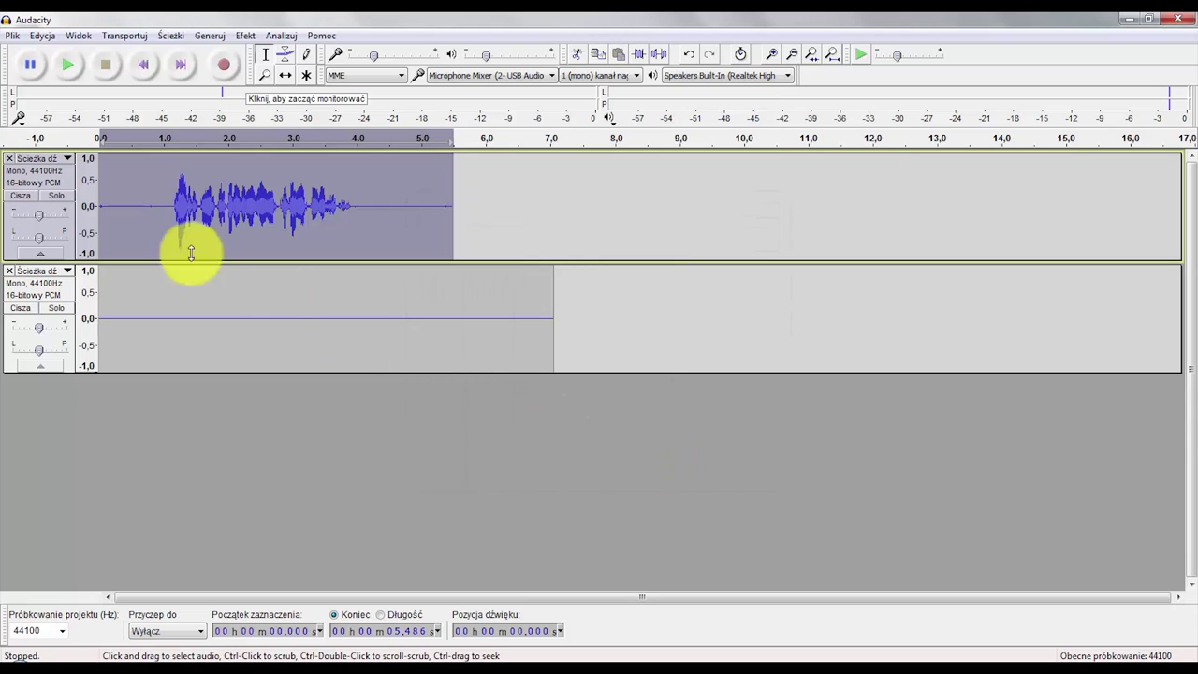
Step: Mute the background-noise track and play back the noise-reduced voice track
click(14, 306)
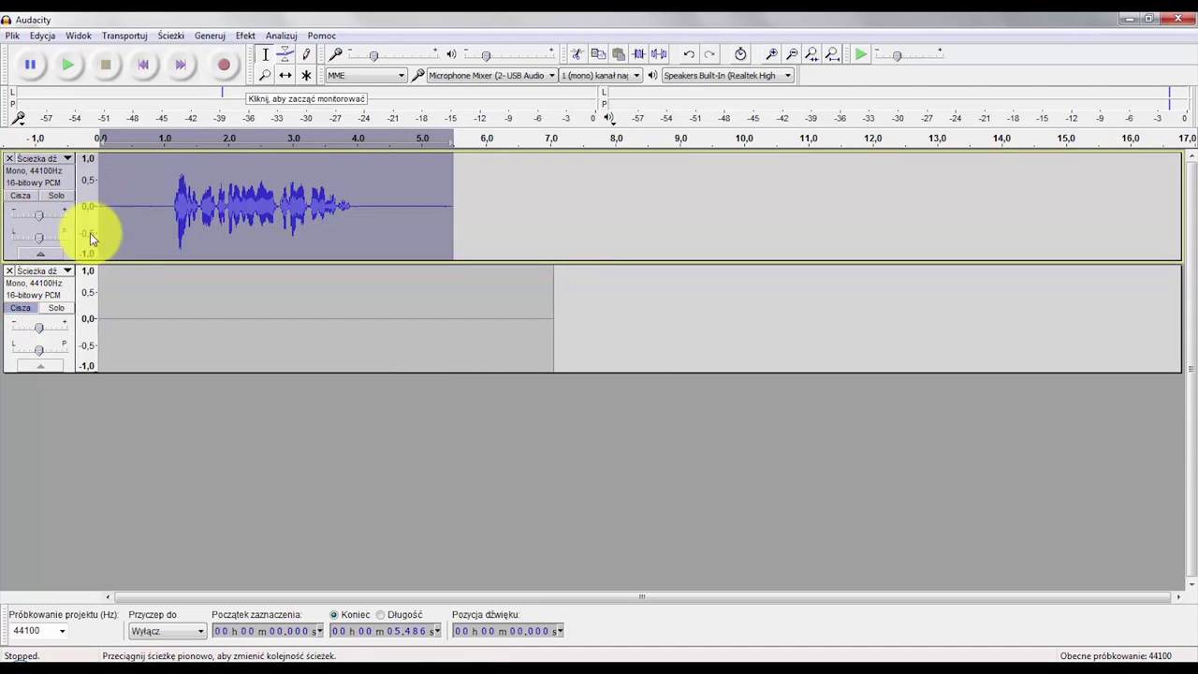
click(67, 67)
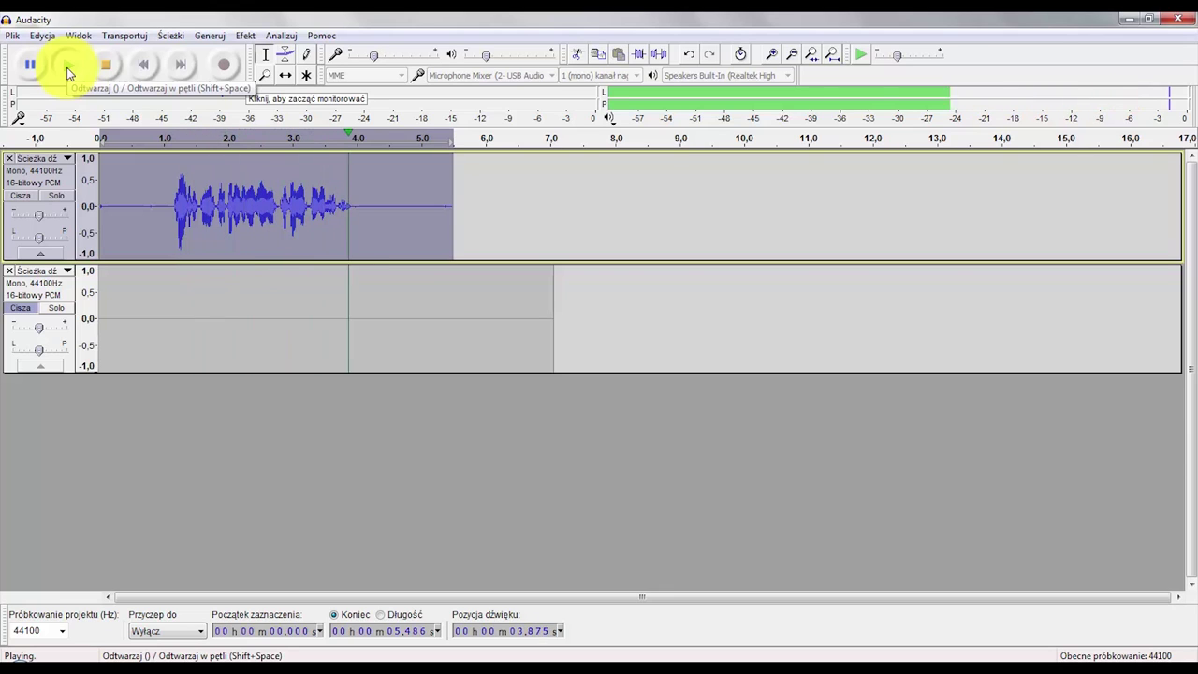
click(68, 71)
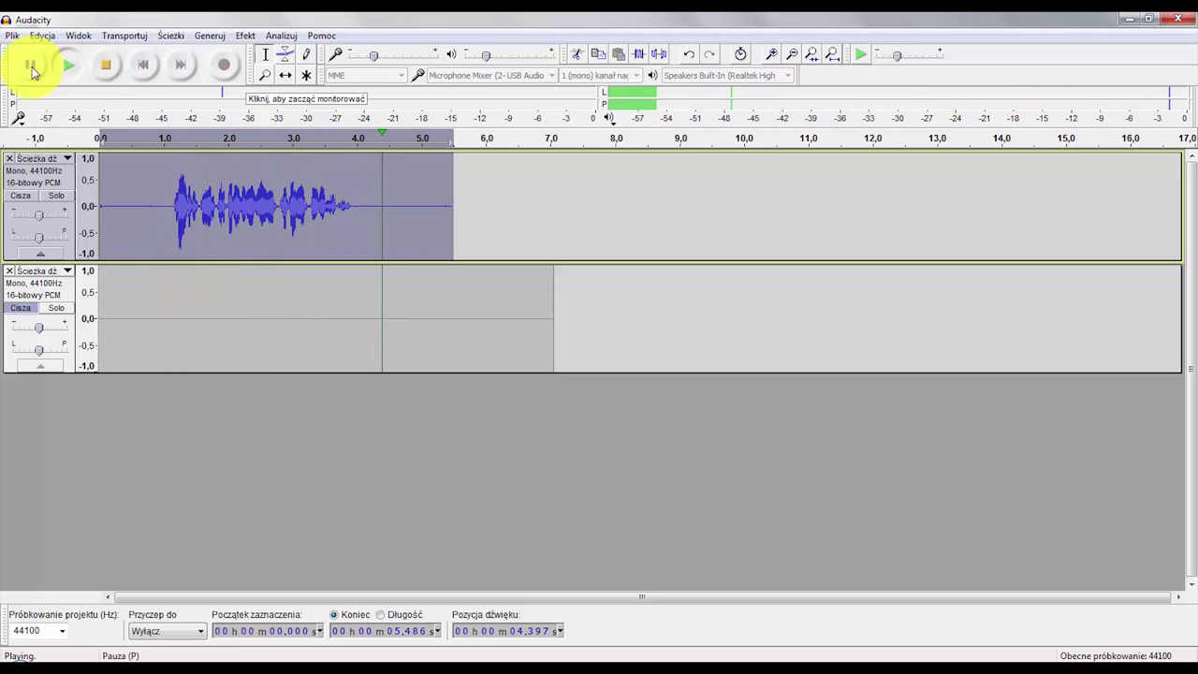
click(31, 69)
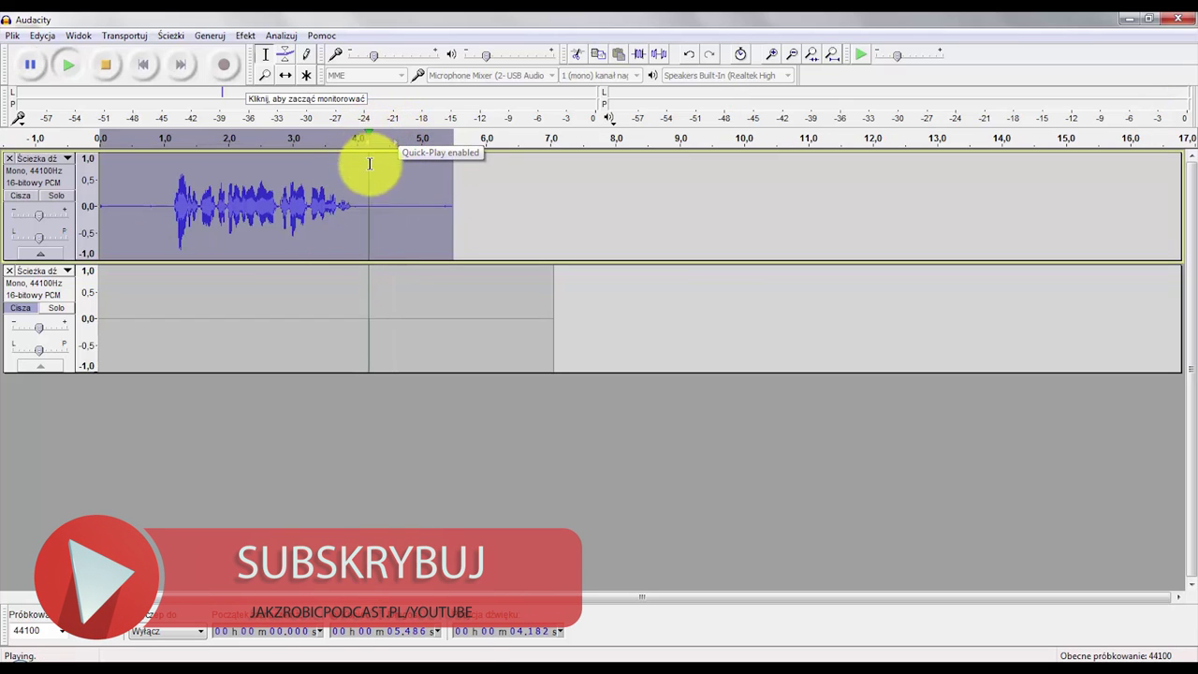
key(space)
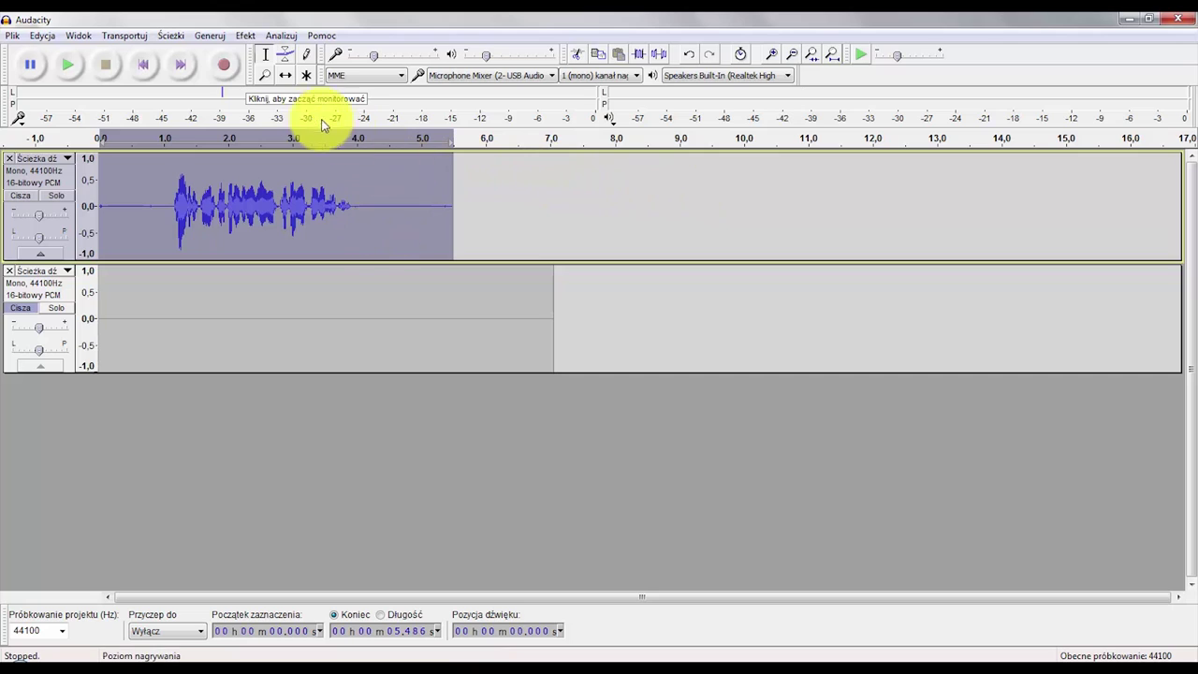
click(72, 65)
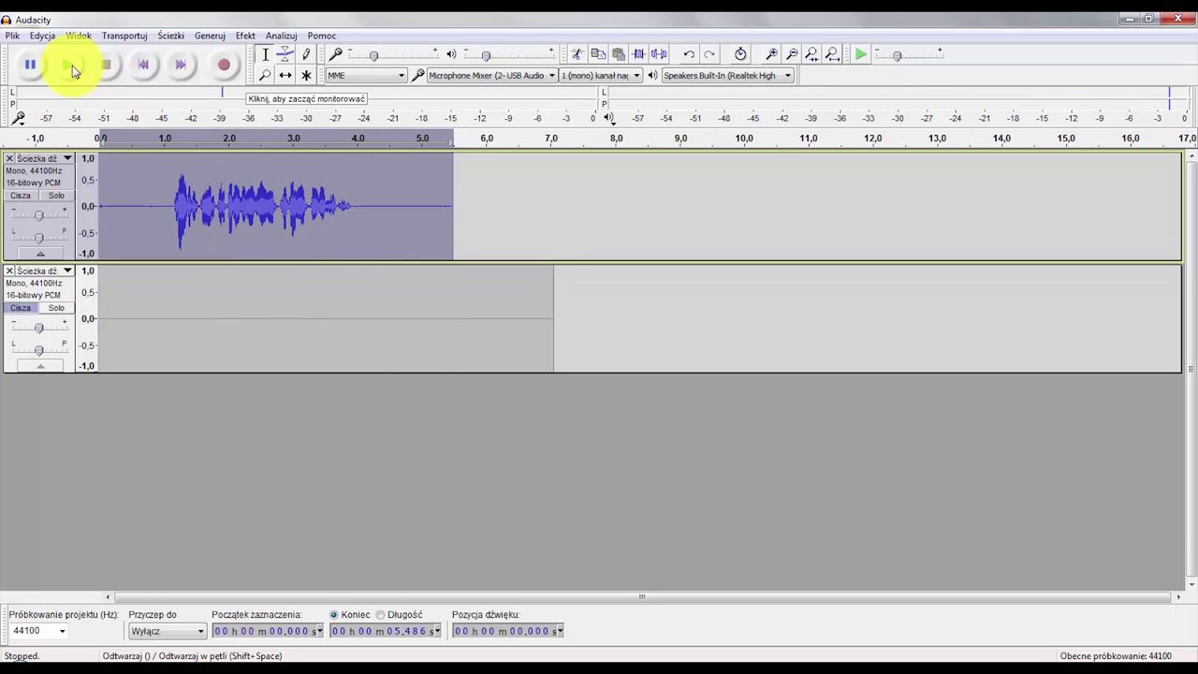
Step: Delete the silence before the speech and everything after about 2.97 s on the voice track
drag(166, 213, 83, 220)
key(Delete)
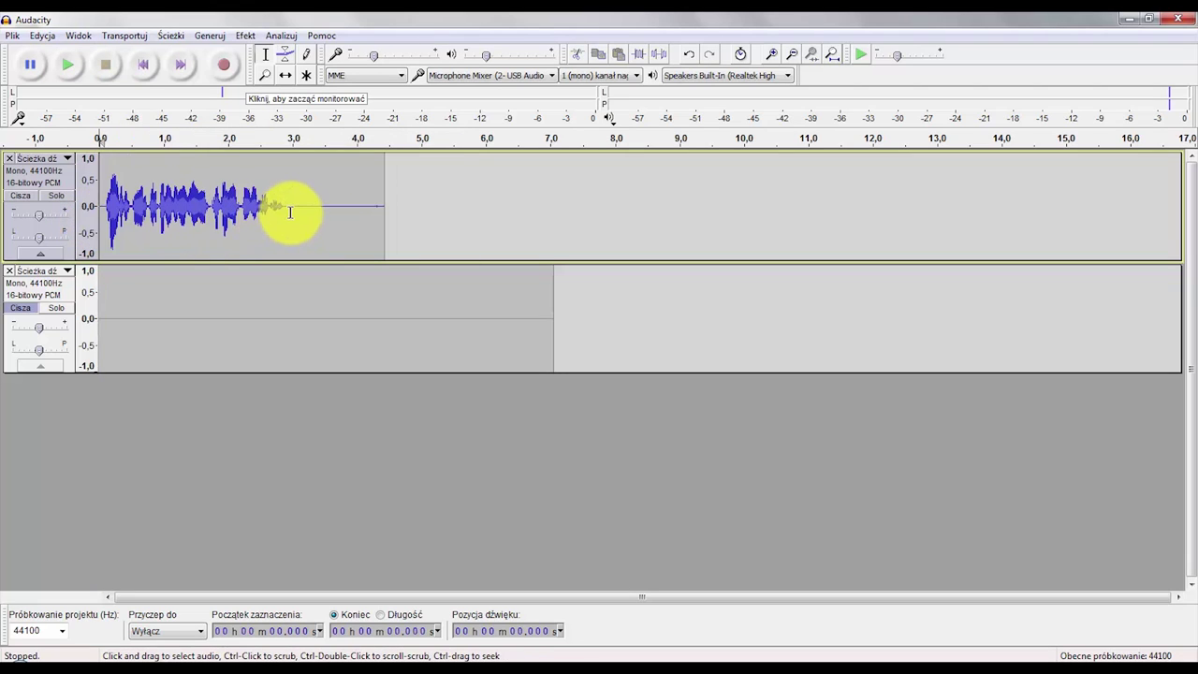
drag(291, 213, 384, 210)
key(Delete)
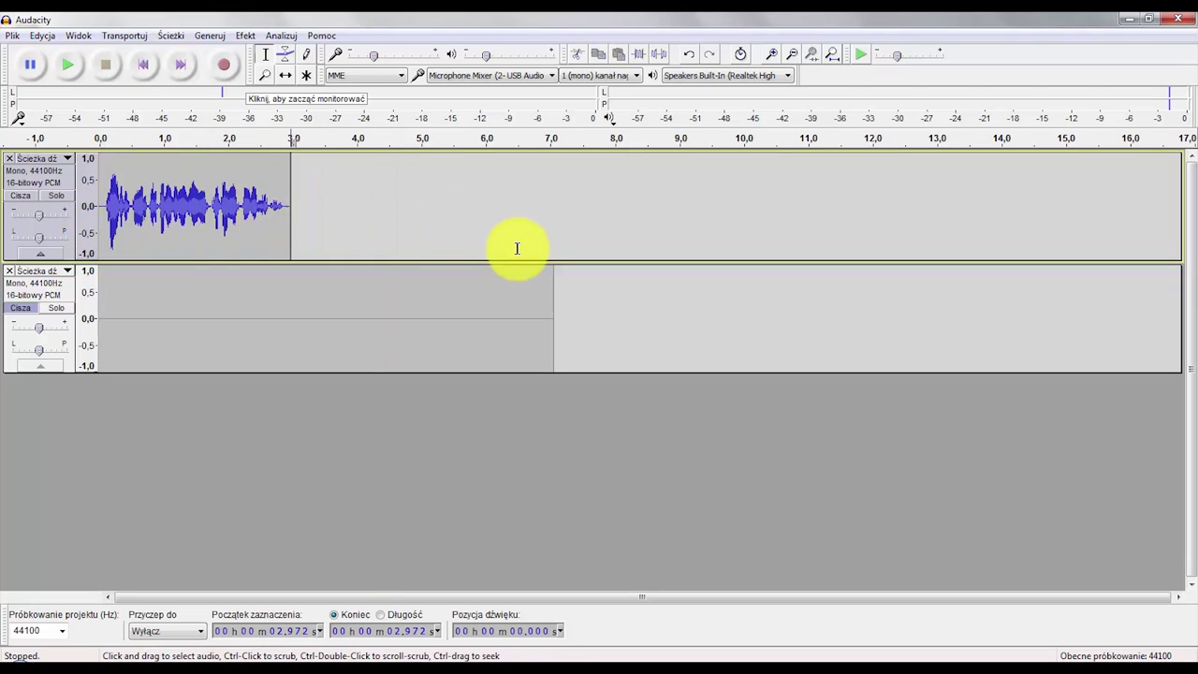